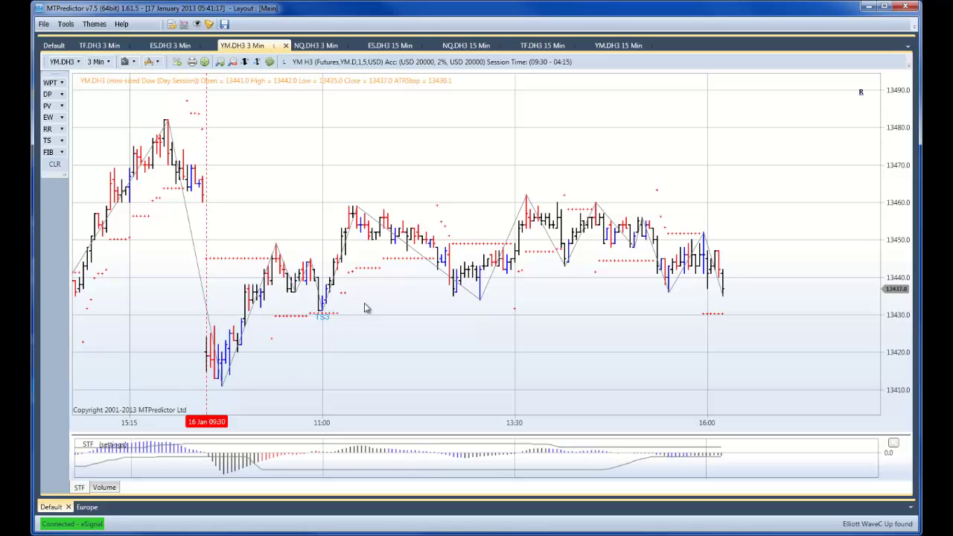
Set the line thickness of the STF indicator below the YM.DH3 3 Min chart to 2.
{"action": "scroll", "coordinate": [340, 341], "scroll_direction": "up", "scroll_amount": 2}
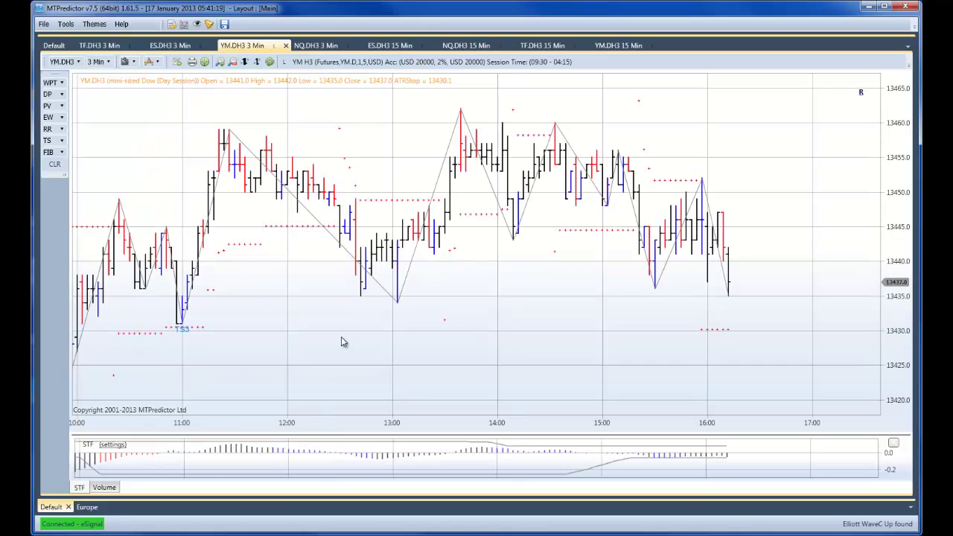
{"action": "left_click_drag", "start_coordinate": [275, 336], "coordinate": [460, 334]}
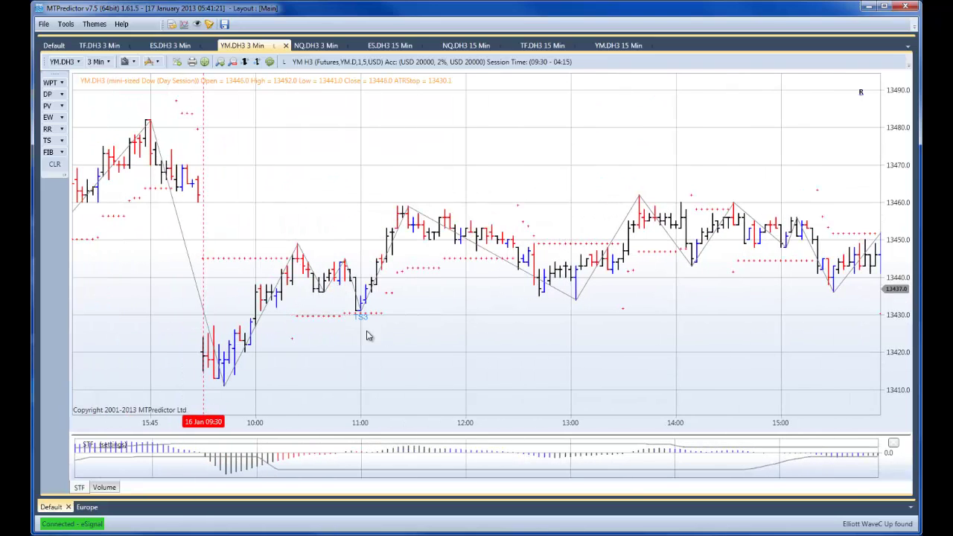
{"action": "scroll", "coordinate": [481, 343], "scroll_direction": "down", "scroll_amount": 2}
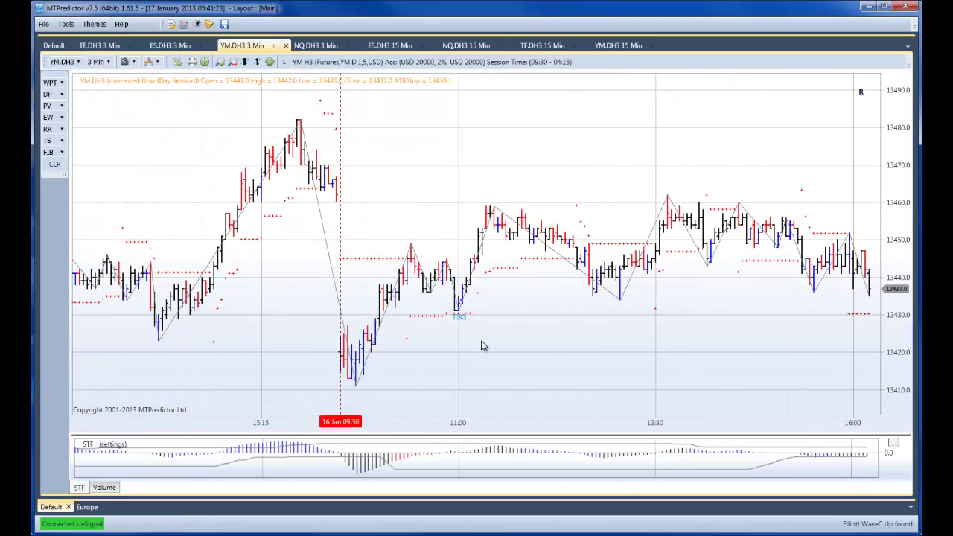
{"action": "left_click_drag", "start_coordinate": [544, 340], "coordinate": [459, 339]}
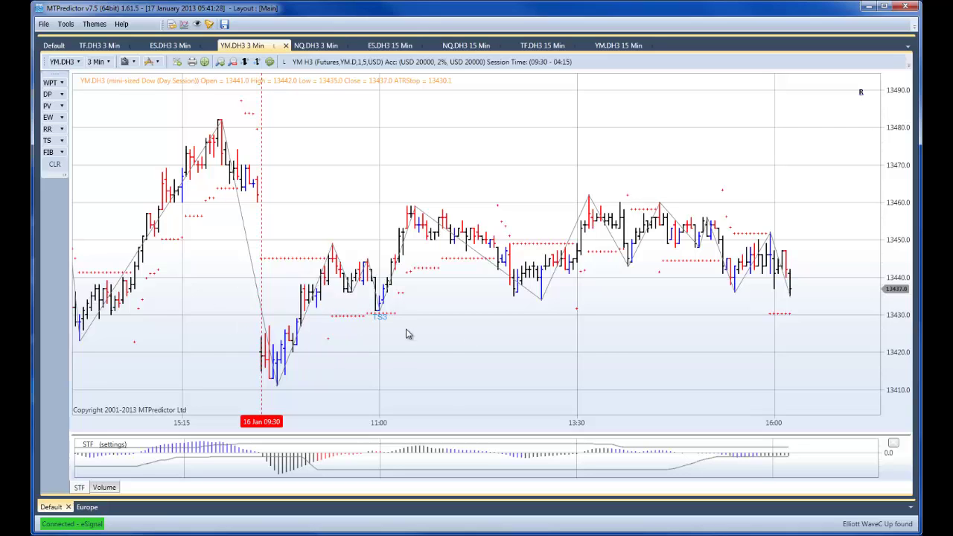
{"action": "scroll", "coordinate": [277, 355], "scroll_direction": "up", "scroll_amount": 2}
{"action": "left_click_drag", "start_coordinate": [396, 301], "coordinate": [296, 362]}
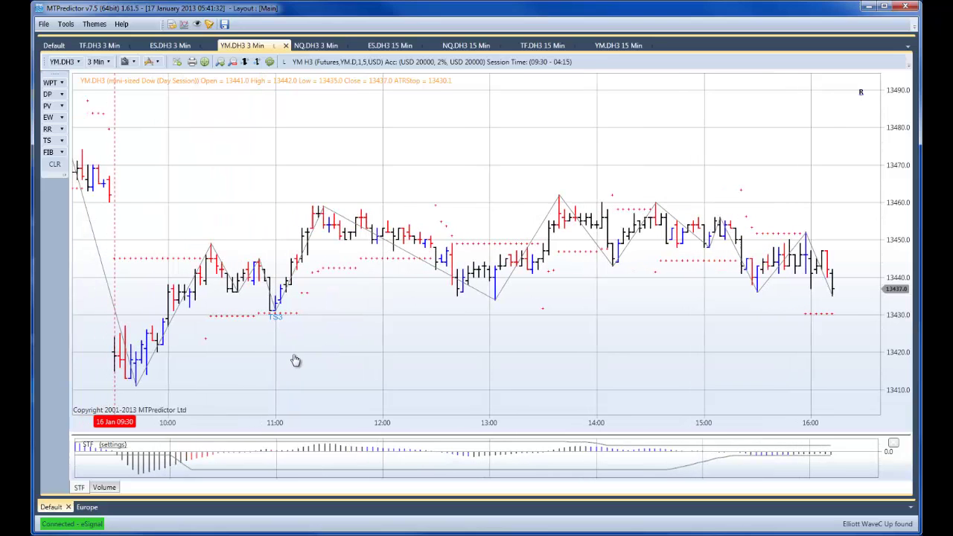
{"action": "left_click", "coordinate": [113, 445]}
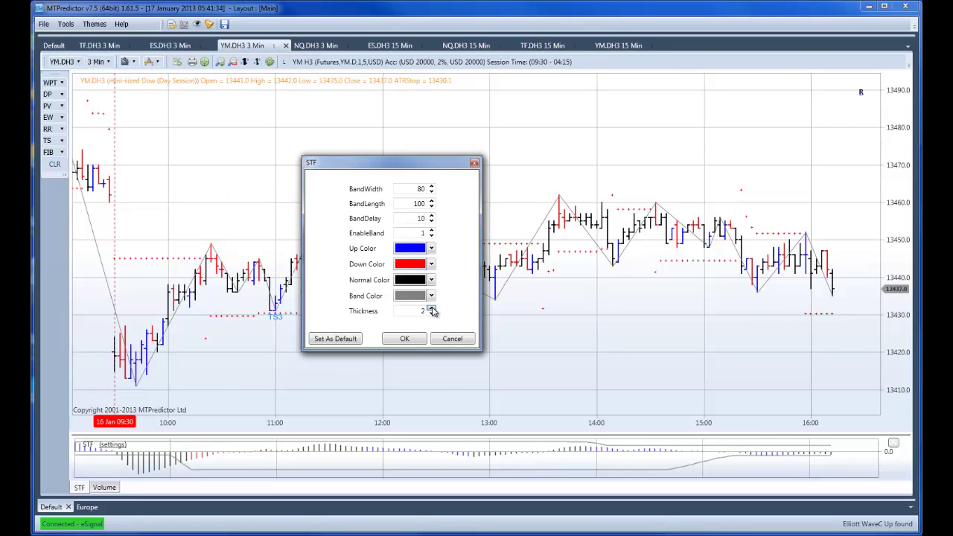
{"action": "left_click", "coordinate": [404, 338]}
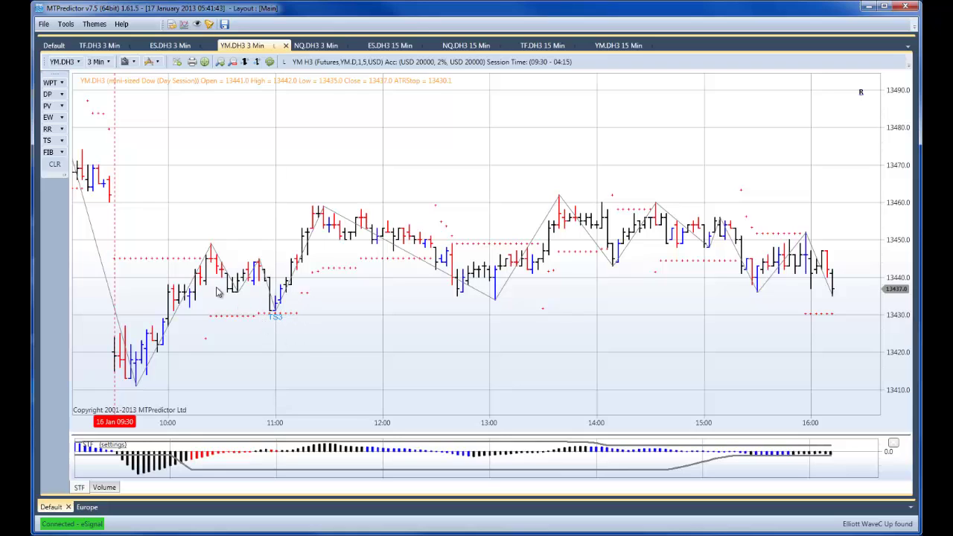
Switch the YM.DH3 chart to 15 Min and place a decision point from the 15 Jan pullback low, positioned over the 16 Jan opening low.
{"action": "left_click", "coordinate": [96, 65]}
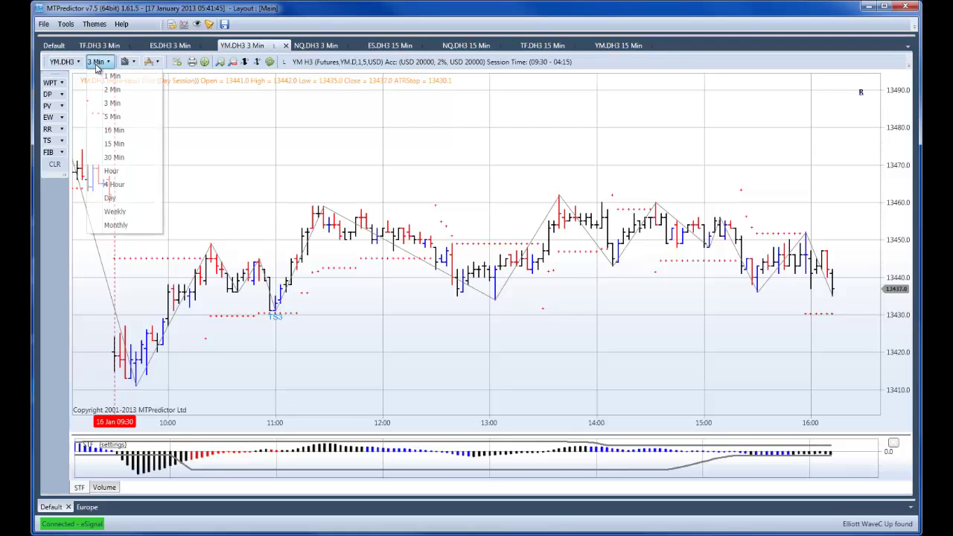
{"action": "left_click", "coordinate": [116, 145]}
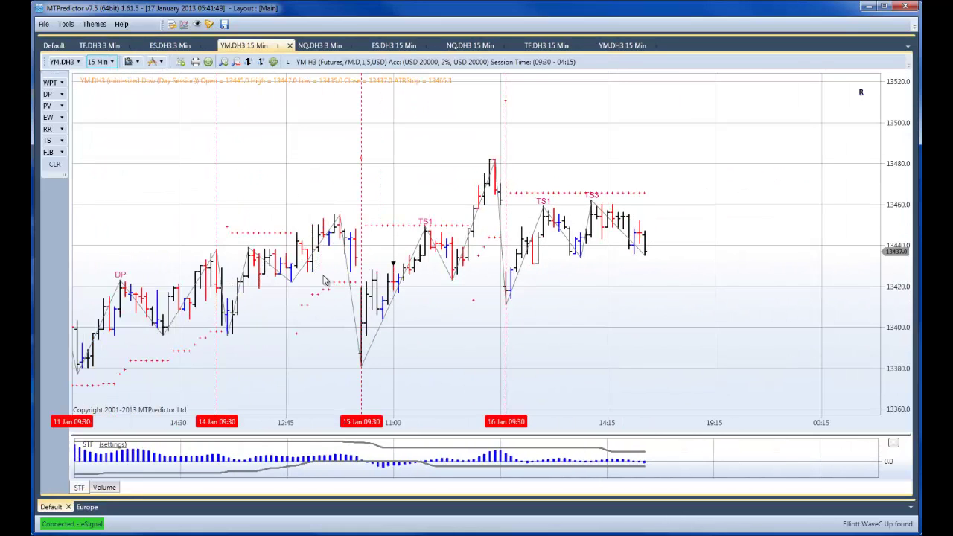
{"action": "scroll", "coordinate": [331, 298], "scroll_direction": "up", "scroll_amount": 1}
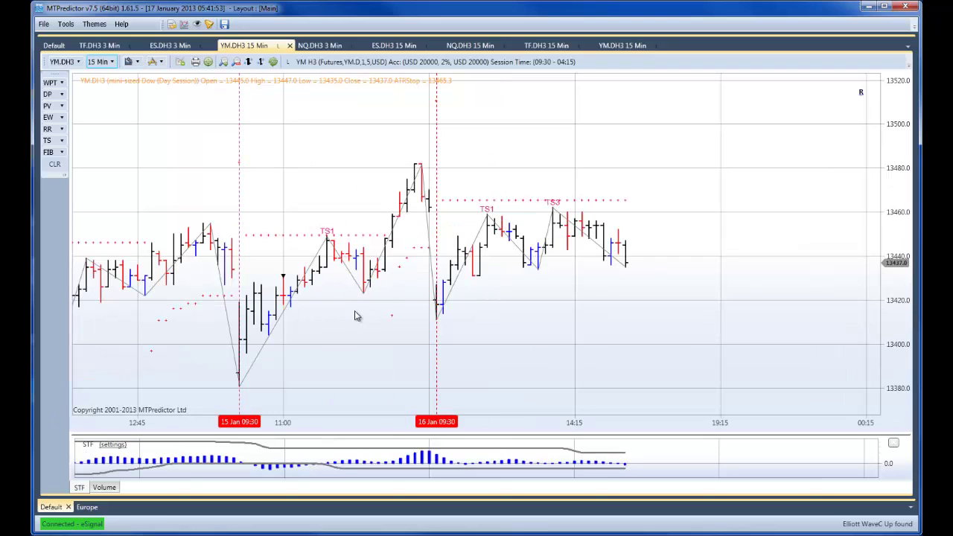
{"action": "right_click", "coordinate": [367, 285]}
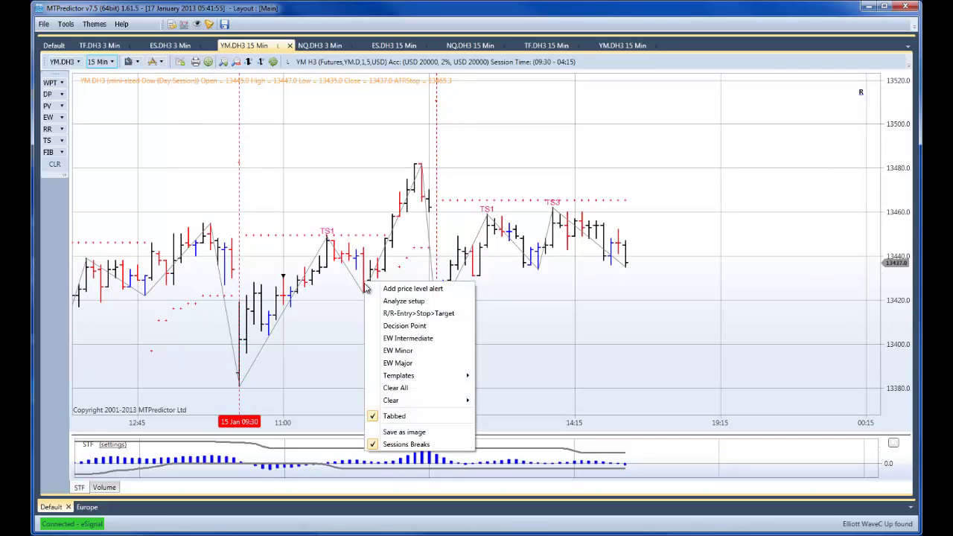
{"action": "left_click", "coordinate": [394, 328]}
{"action": "left_click_drag", "start_coordinate": [467, 322], "coordinate": [430, 322]}
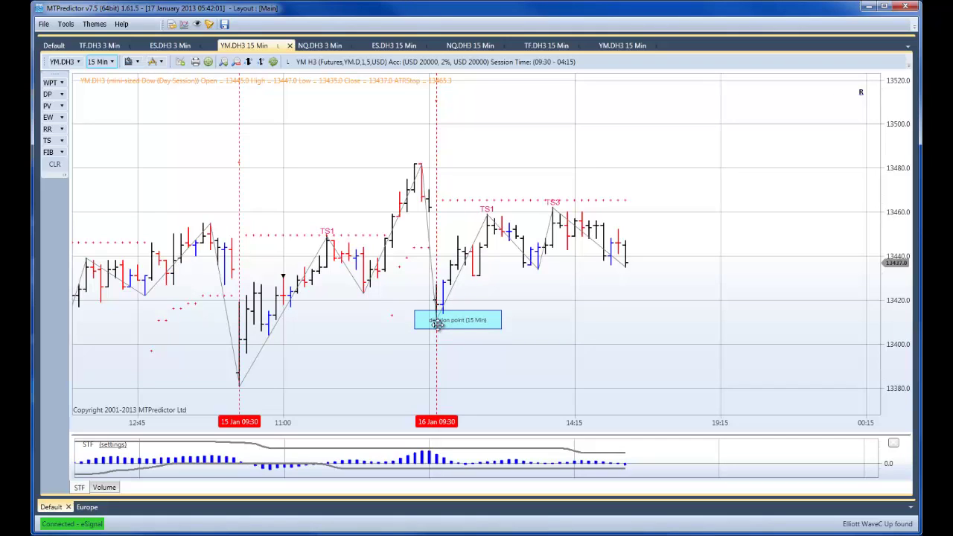
Return the YM.DH3 chart to 3 Min and bring the 15 Min decision point and the 16 Jan morning bars into view.
{"action": "left_click", "coordinate": [102, 63]}
{"action": "left_click", "coordinate": [112, 103]}
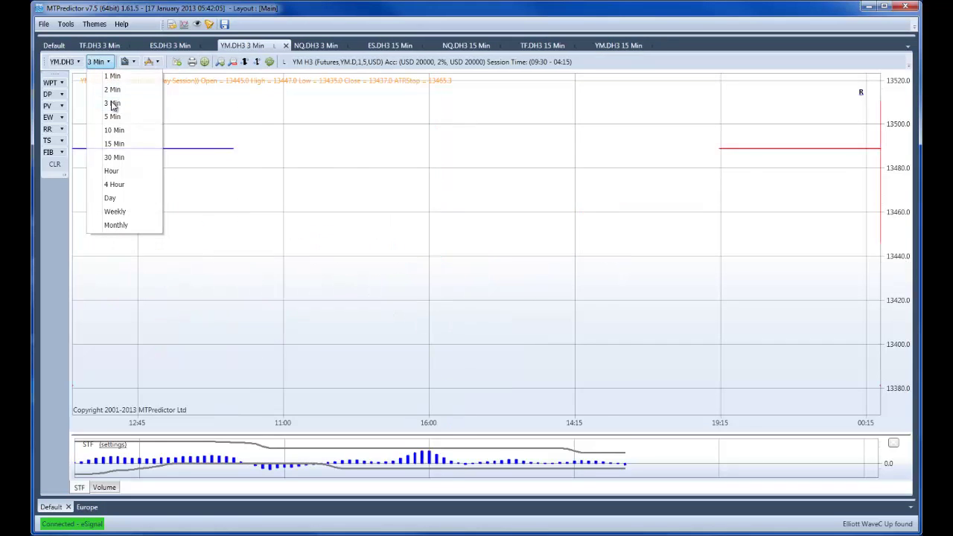
{"action": "scroll", "coordinate": [208, 260], "scroll_direction": "down", "scroll_amount": 1}
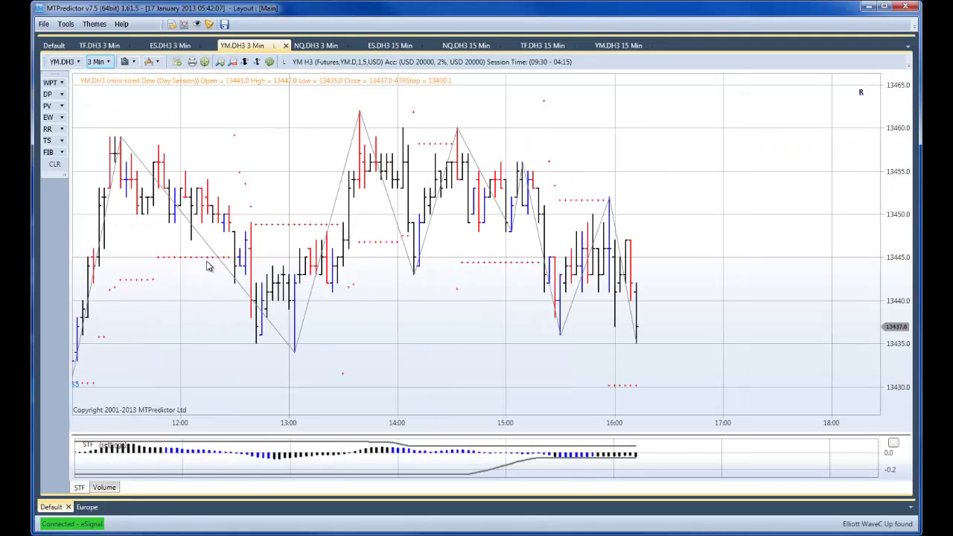
{"action": "scroll", "coordinate": [208, 267], "scroll_direction": "down", "scroll_amount": 1}
{"action": "left_click_drag", "start_coordinate": [210, 267], "coordinate": [554, 260]}
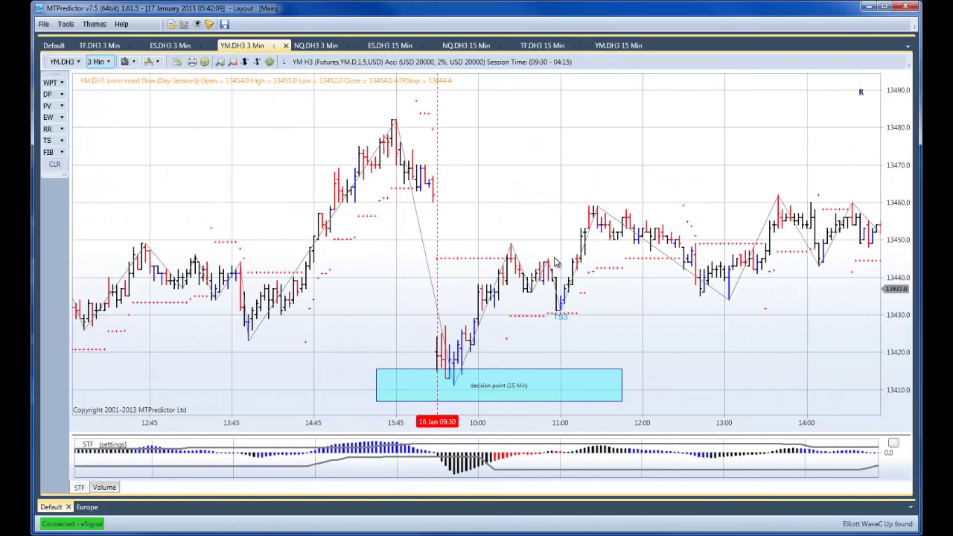
{"action": "scroll", "coordinate": [555, 268], "scroll_direction": "up", "scroll_amount": 2}
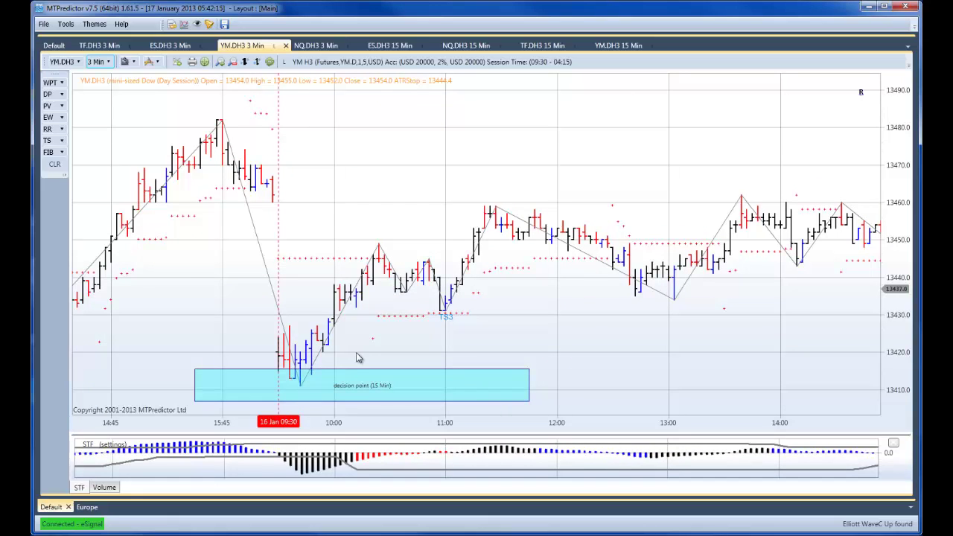
{"action": "left_click_drag", "start_coordinate": [365, 341], "coordinate": [270, 353]}
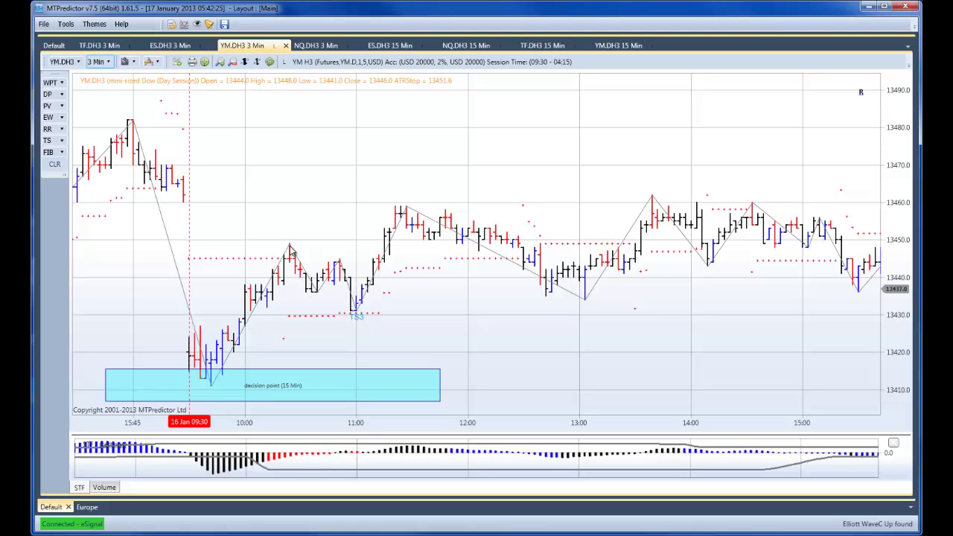
Run Analyze setup on the TS3 low near 11:00 and raise the R/R target line to 13487.8 at the typical wave 3 zone.
{"action": "right_click", "coordinate": [357, 301]}
{"action": "left_click", "coordinate": [394, 316]}
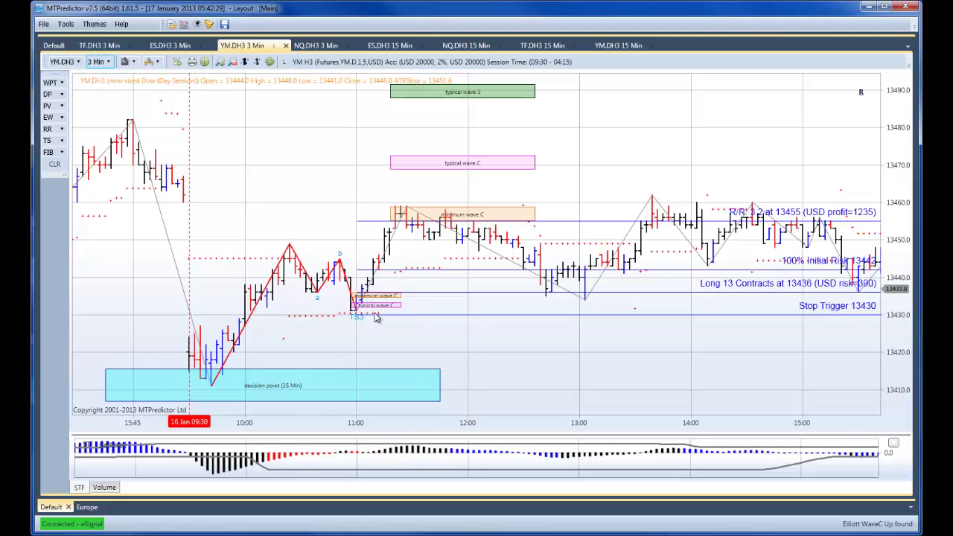
{"action": "left_click_drag", "start_coordinate": [895, 153], "coordinate": [895, 170]}
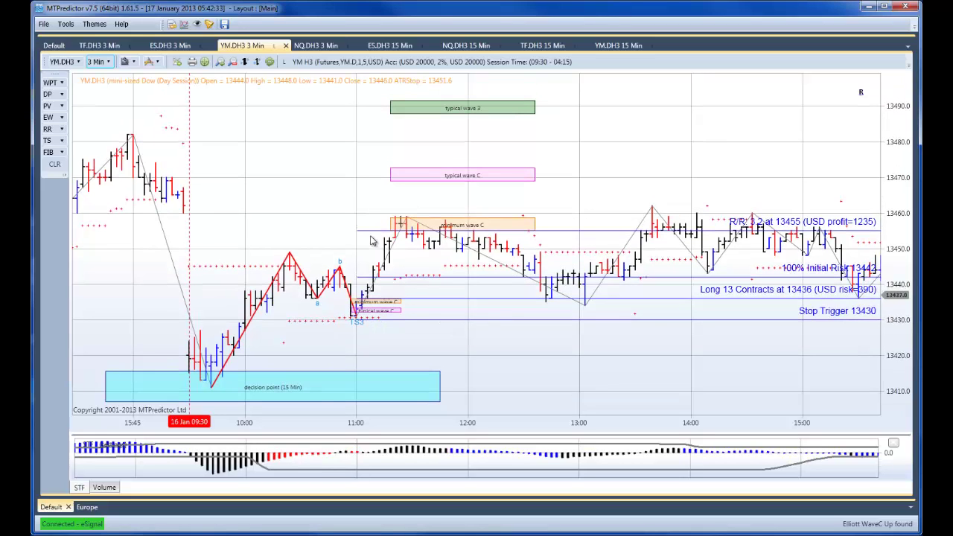
{"action": "left_click_drag", "start_coordinate": [370, 233], "coordinate": [379, 116]}
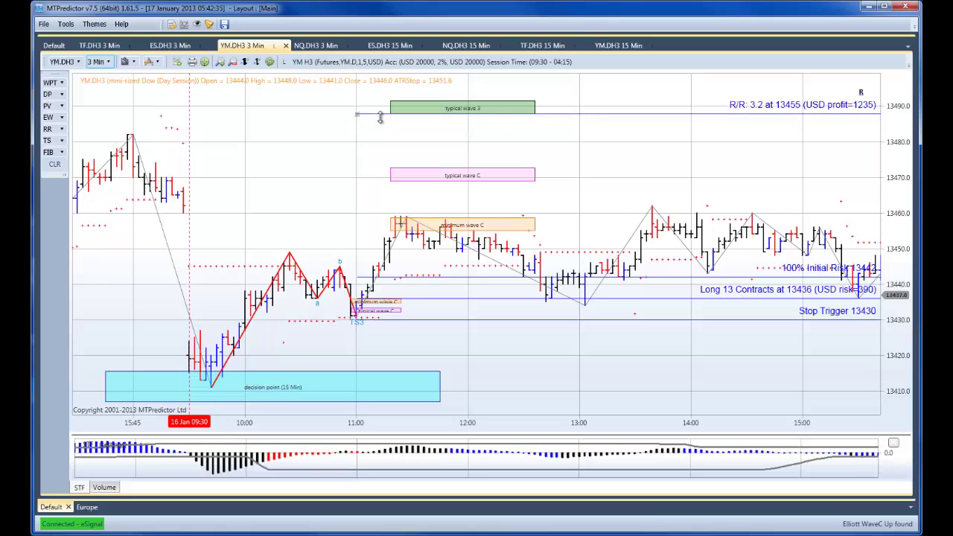
Try a 3 Min decision point from the swing high before the 16 Jan session break and delete it.
{"action": "scroll", "coordinate": [304, 162], "scroll_direction": "up", "scroll_amount": 2}
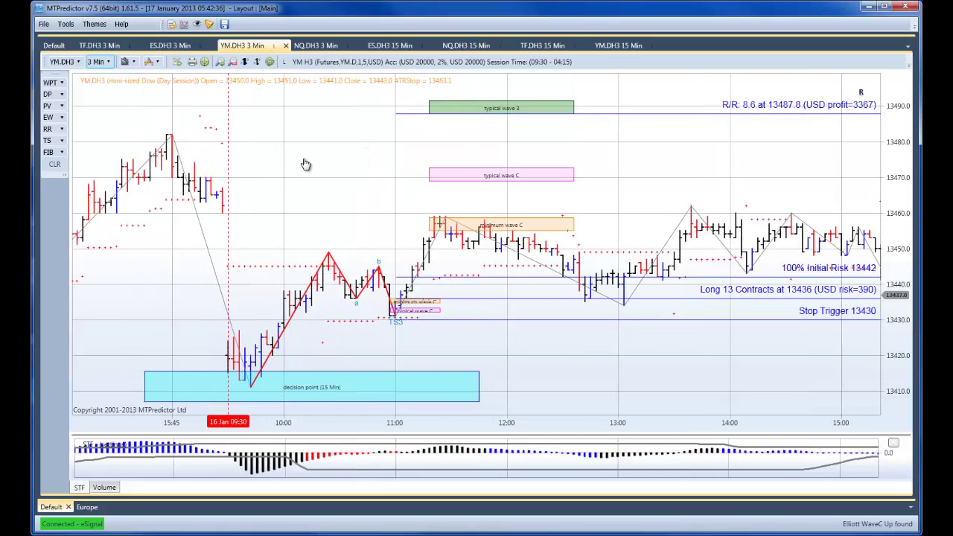
{"action": "right_click", "coordinate": [176, 143]}
{"action": "left_click", "coordinate": [216, 183]}
{"action": "left_click", "coordinate": [425, 102]}
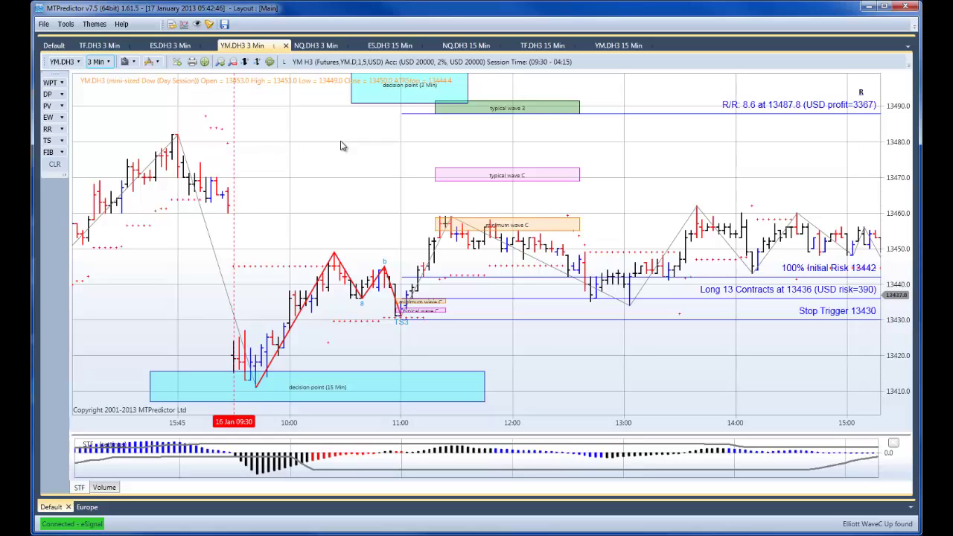
{"action": "left_click", "coordinate": [357, 102]}
{"action": "key", "text": "Delete"}
Try the R/R target line at 13454.5 by the minimum wave C zone, and set it to 13488 at typical wave 3.
{"action": "scroll", "coordinate": [328, 213], "scroll_direction": "right", "scroll_amount": 2}
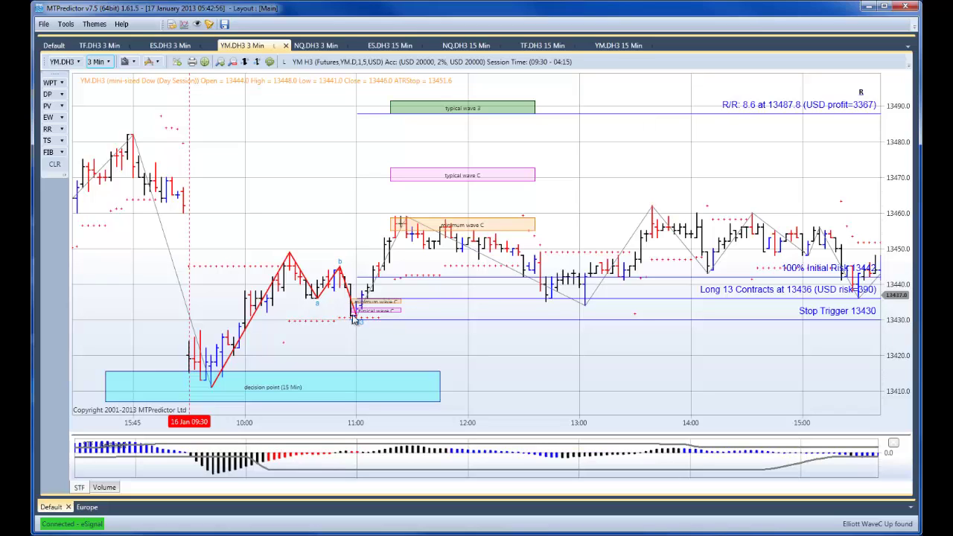
{"action": "left_click_drag", "start_coordinate": [361, 113], "coordinate": [369, 235]}
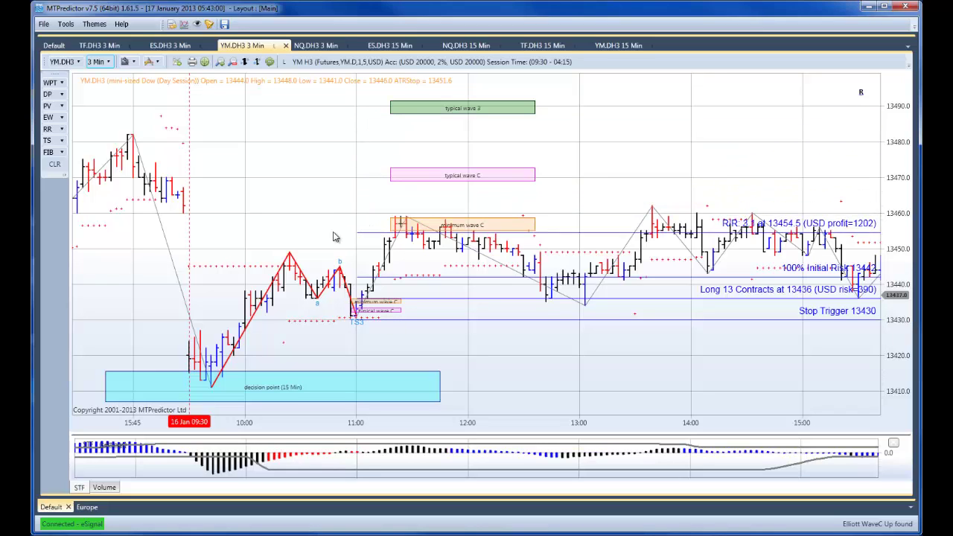
{"action": "left_click_drag", "start_coordinate": [730, 162], "coordinate": [682, 163]}
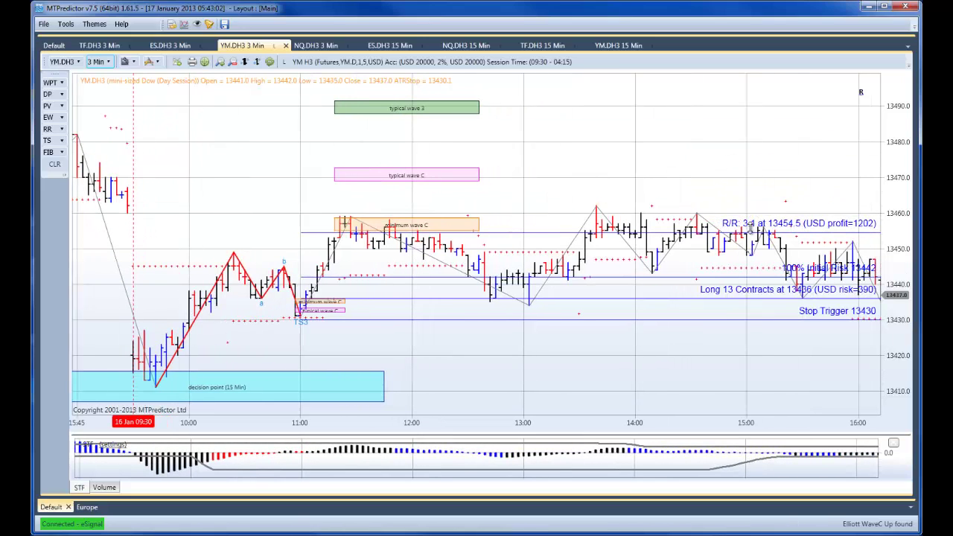
{"action": "left_click_drag", "start_coordinate": [319, 234], "coordinate": [330, 112]}
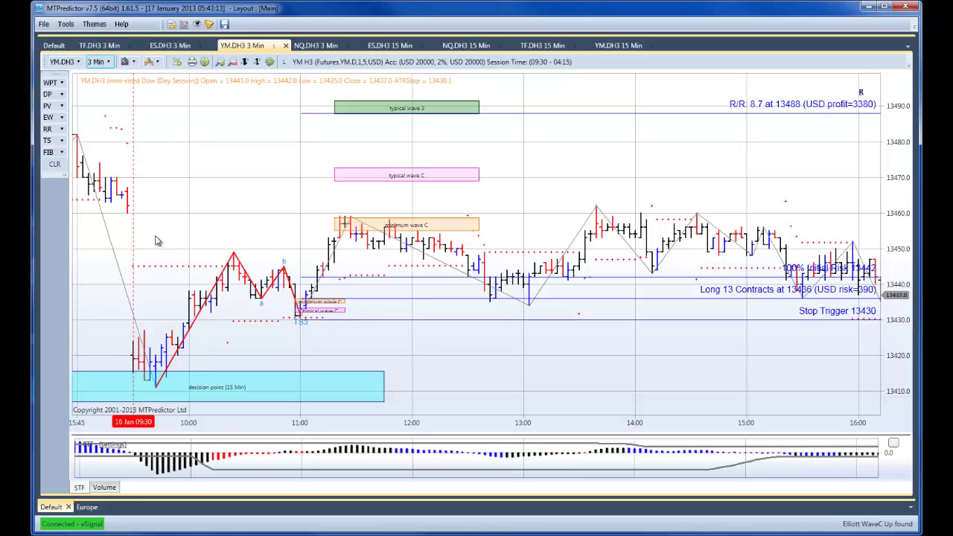
On the separate YM.DH3 15 Min chart, place a decision point from the 15 Jan pullback low.
{"action": "scroll", "coordinate": [171, 232], "scroll_direction": "down", "scroll_amount": 2}
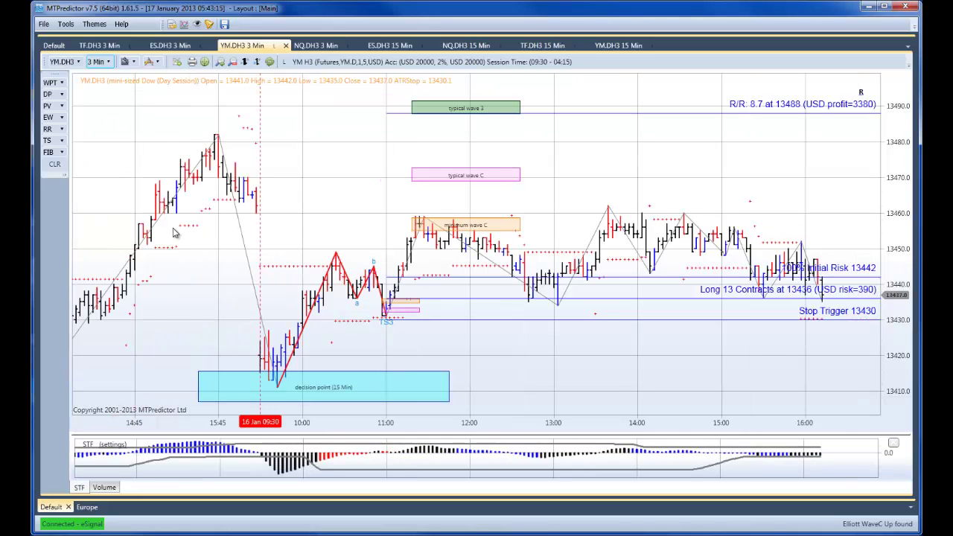
{"action": "scroll", "coordinate": [313, 217], "scroll_direction": "down", "scroll_amount": 1}
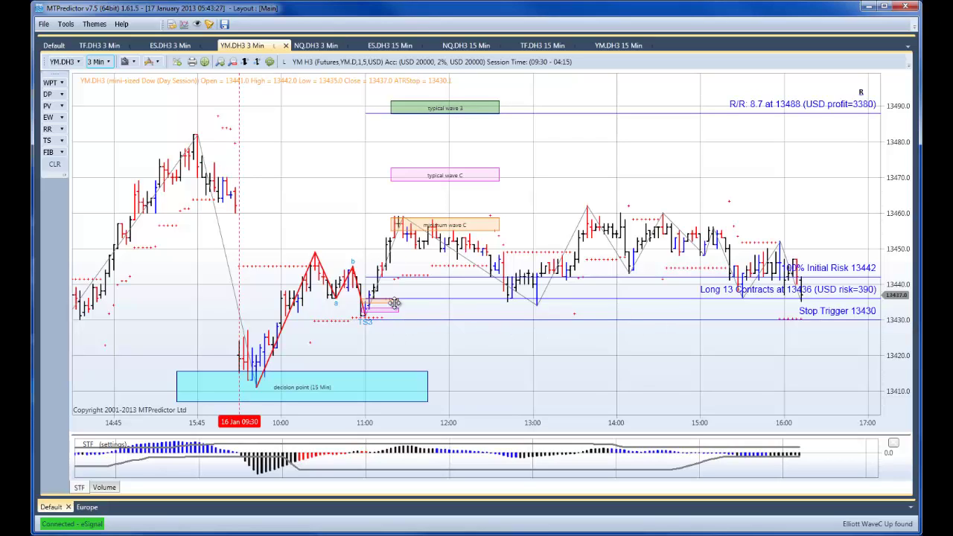
{"action": "left_click_drag", "start_coordinate": [514, 146], "coordinate": [415, 142]}
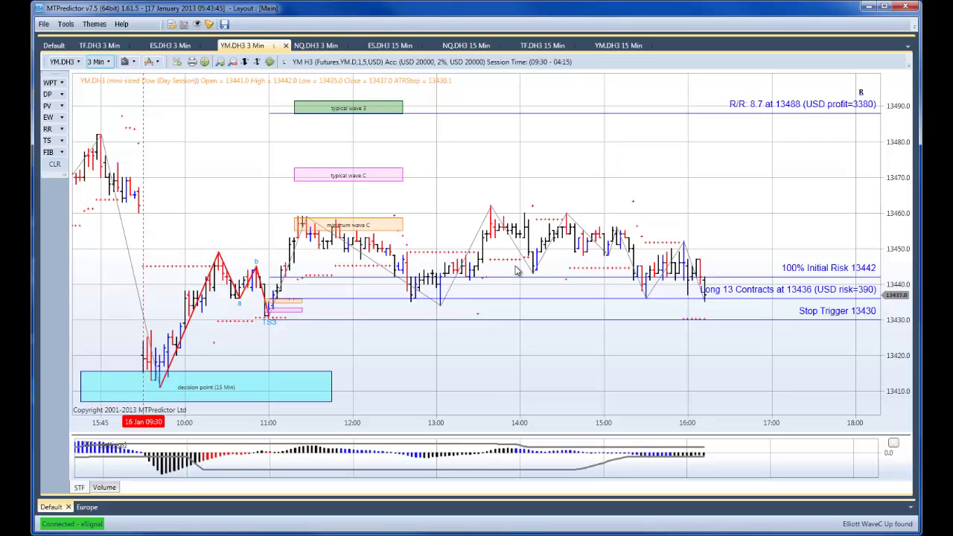
{"action": "left_click", "coordinate": [600, 46]}
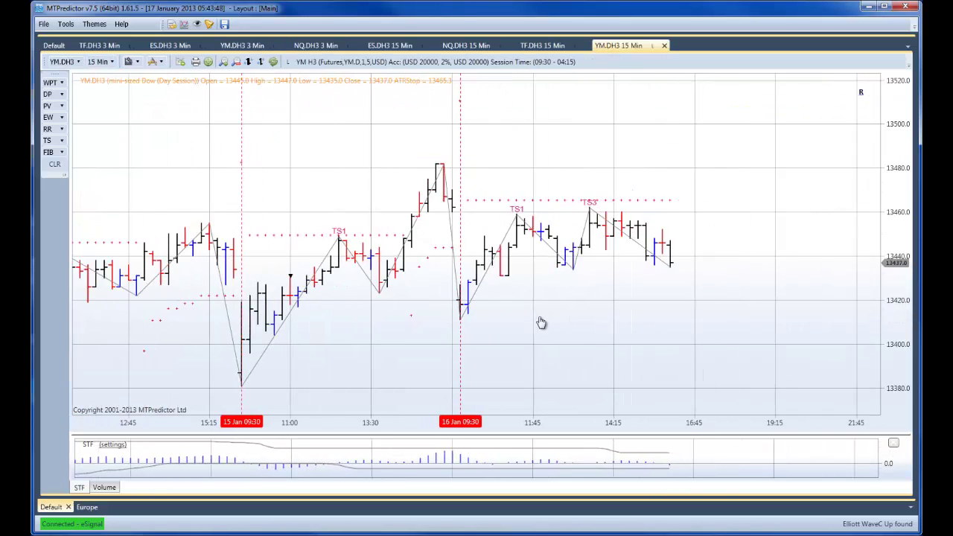
{"action": "right_click", "coordinate": [348, 290]}
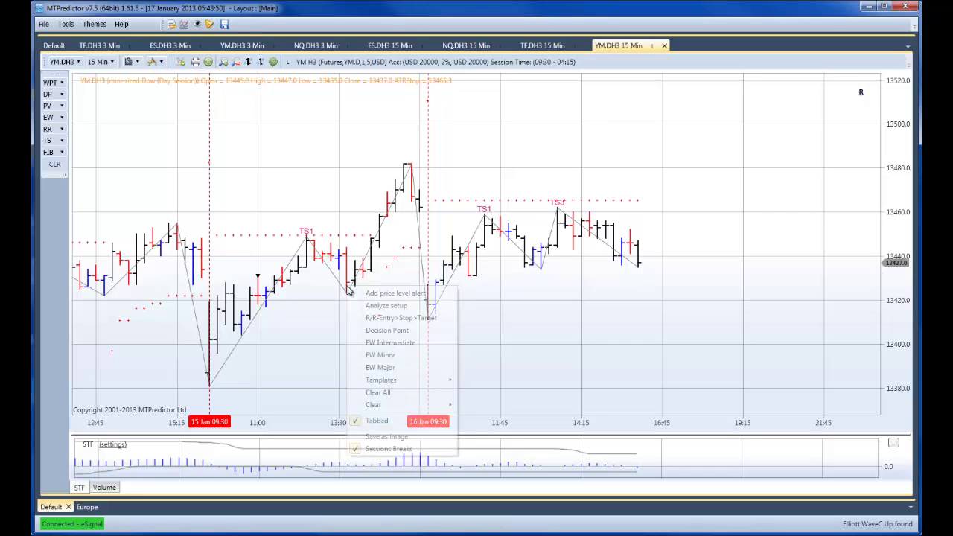
{"action": "left_click", "coordinate": [385, 330]}
{"action": "left_click", "coordinate": [372, 339]}
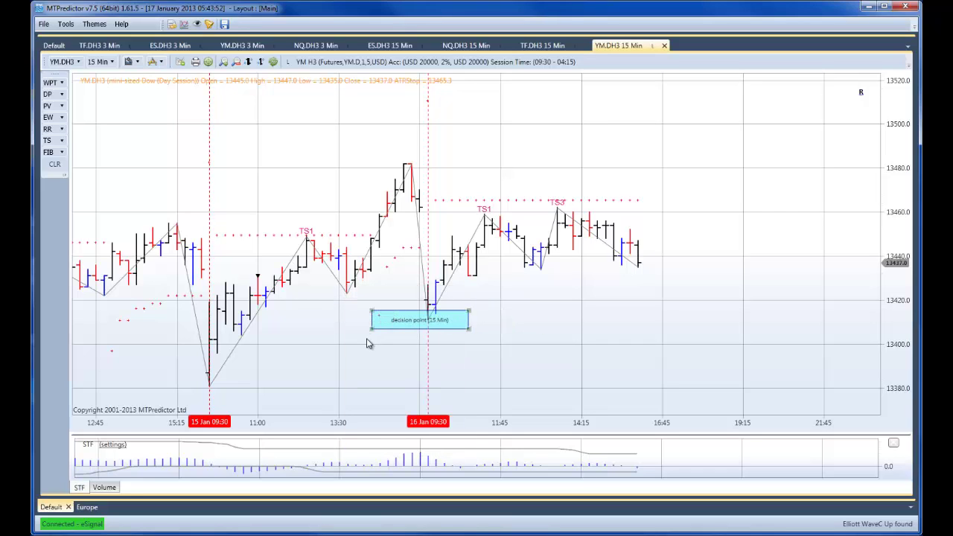
Place a wide 15 Min decision point from the 15 Jan swing high above the 16 Jan bars, and return to the YM.DH3 3 Min chart.
{"action": "right_click", "coordinate": [412, 180]}
{"action": "left_click", "coordinate": [445, 222]}
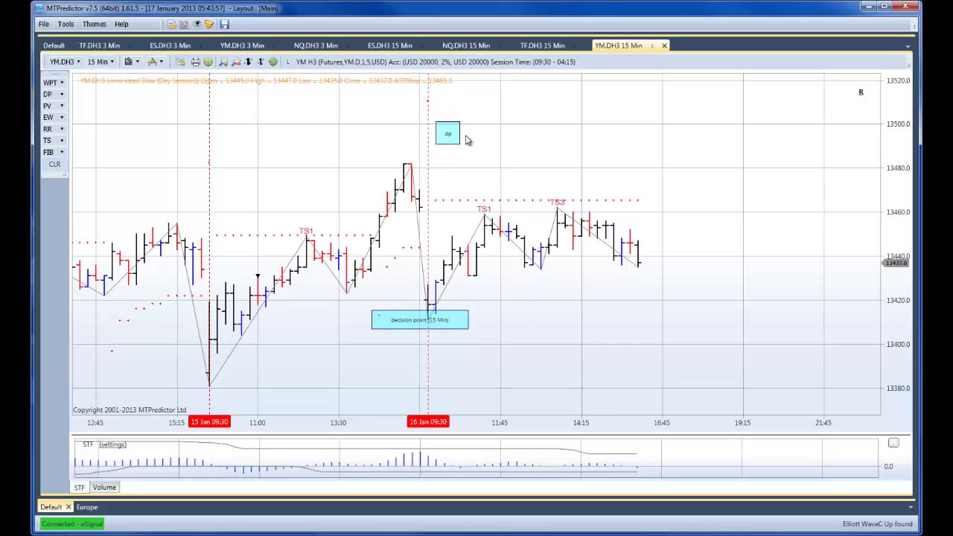
{"action": "left_click_drag", "start_coordinate": [519, 146], "coordinate": [630, 145]}
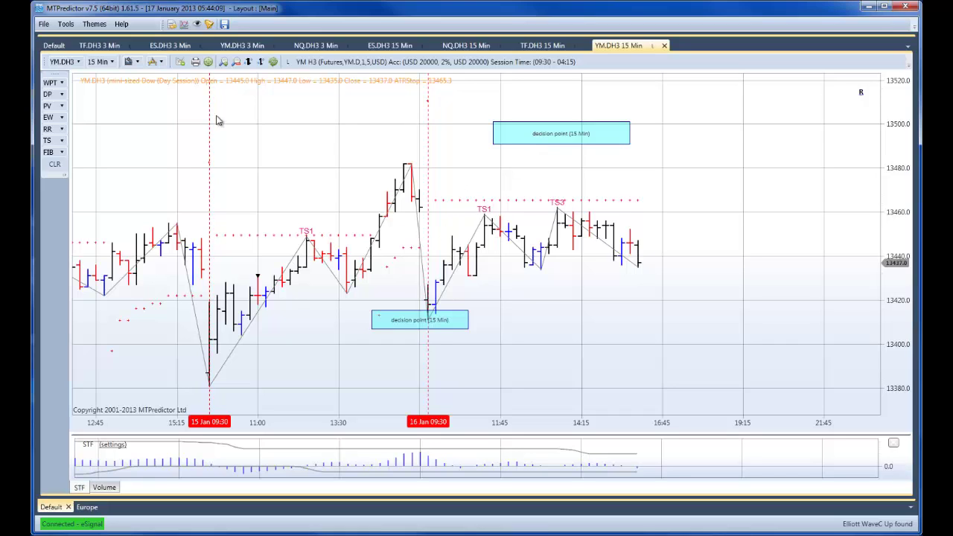
{"action": "left_click", "coordinate": [208, 62]}
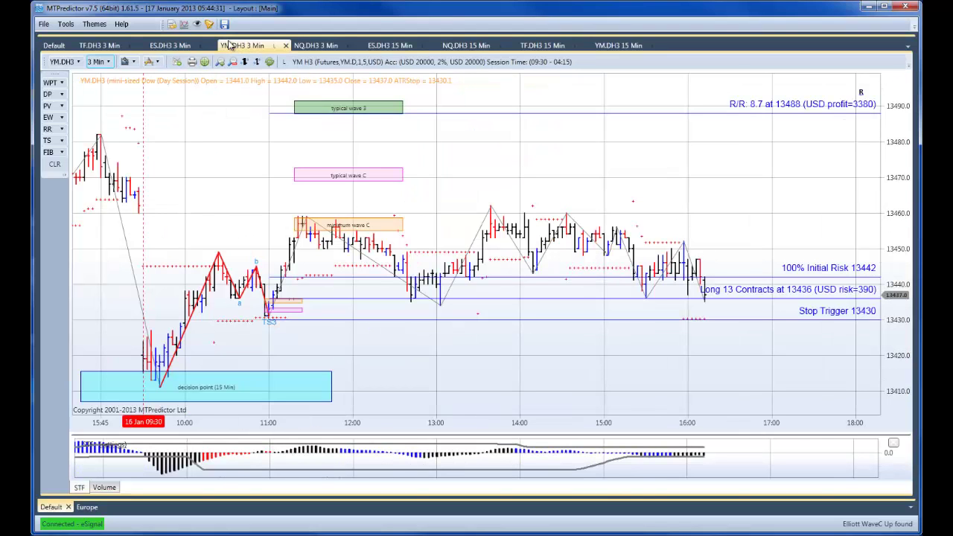
Turn on the crosshair and lower the R/R target line from typical wave 3 to 13449.1.
{"action": "left_click", "coordinate": [205, 61]}
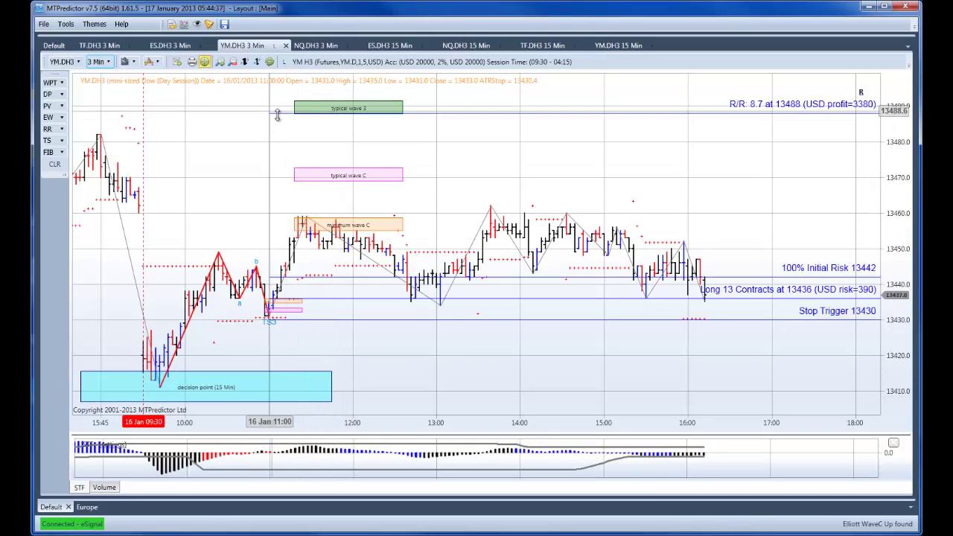
{"action": "left_click_drag", "start_coordinate": [276, 111], "coordinate": [280, 251]}
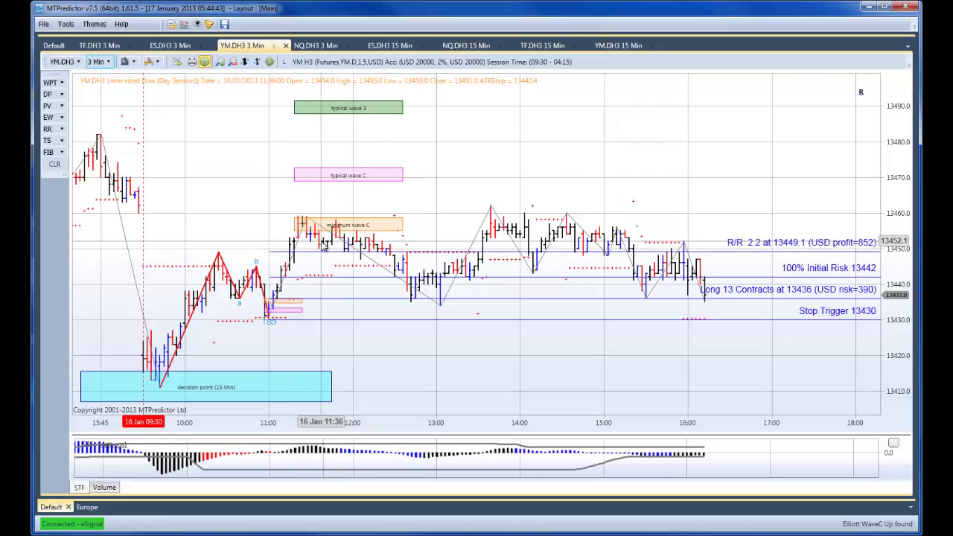
{"action": "scroll", "coordinate": [322, 245], "scroll_direction": "up", "scroll_amount": 2}
{"action": "scroll", "coordinate": [328, 222], "scroll_direction": "left", "scroll_amount": 5}
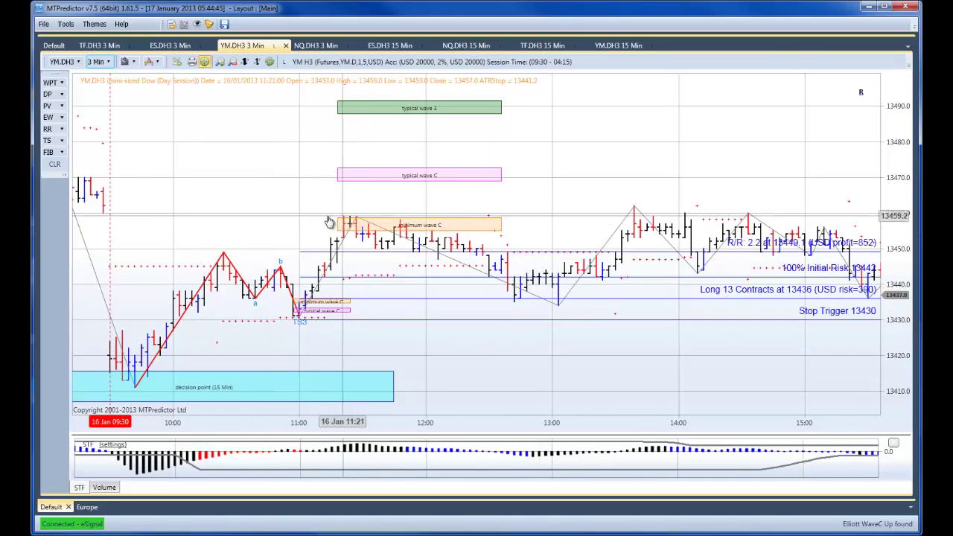
{"action": "scroll", "coordinate": [328, 222], "scroll_direction": "right", "scroll_amount": 3}
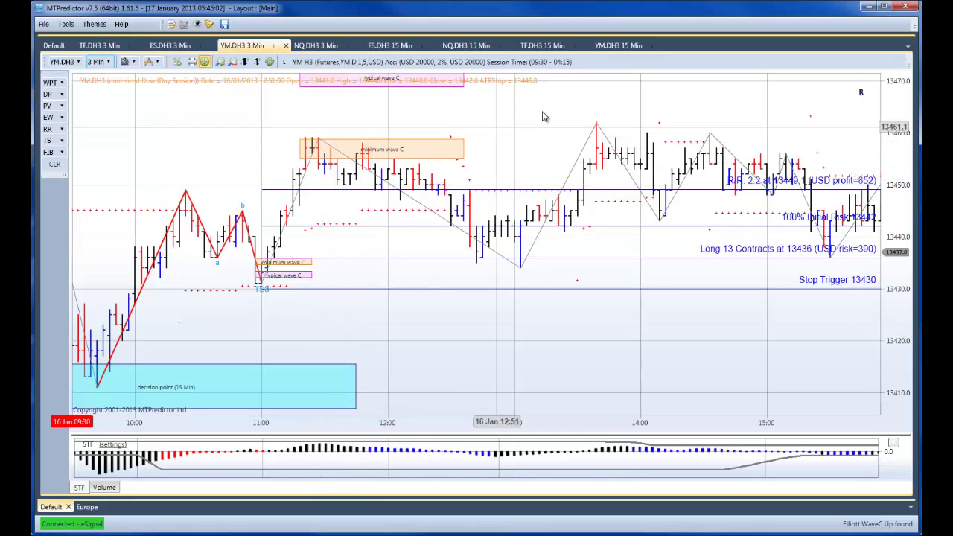
Review the decision points on the YM.DH3 15 Min chart, and shift the minimum wave C zone slightly forward in time on the 3 Min chart.
{"action": "left_click", "coordinate": [606, 46]}
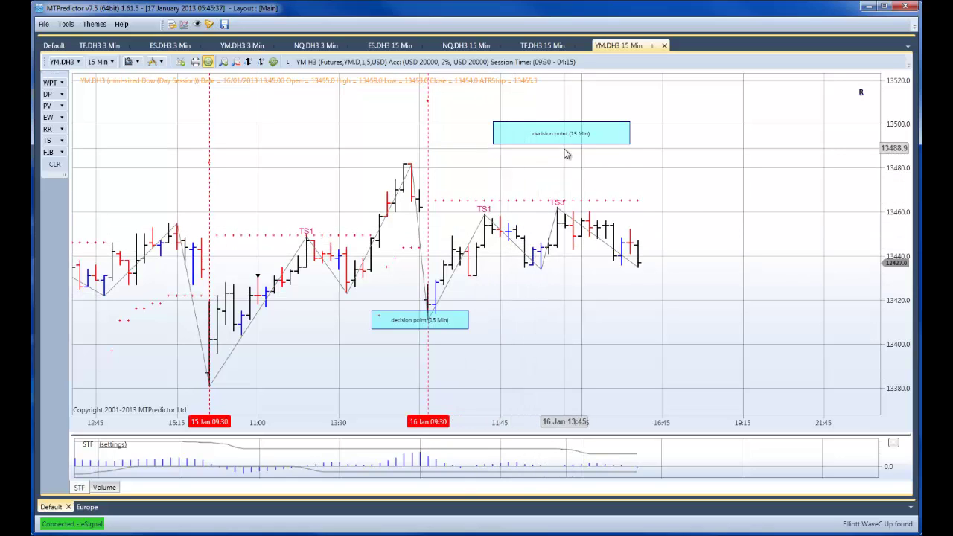
{"action": "left_click", "coordinate": [243, 47]}
{"action": "scroll", "coordinate": [417, 241], "scroll_direction": "down", "scroll_amount": 2}
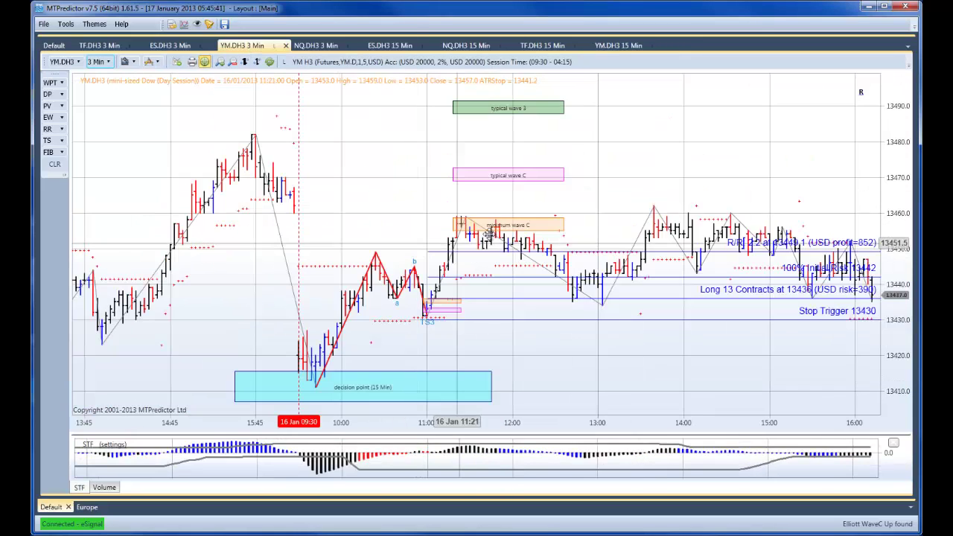
{"action": "left_click_drag", "start_coordinate": [368, 225], "coordinate": [500, 224]}
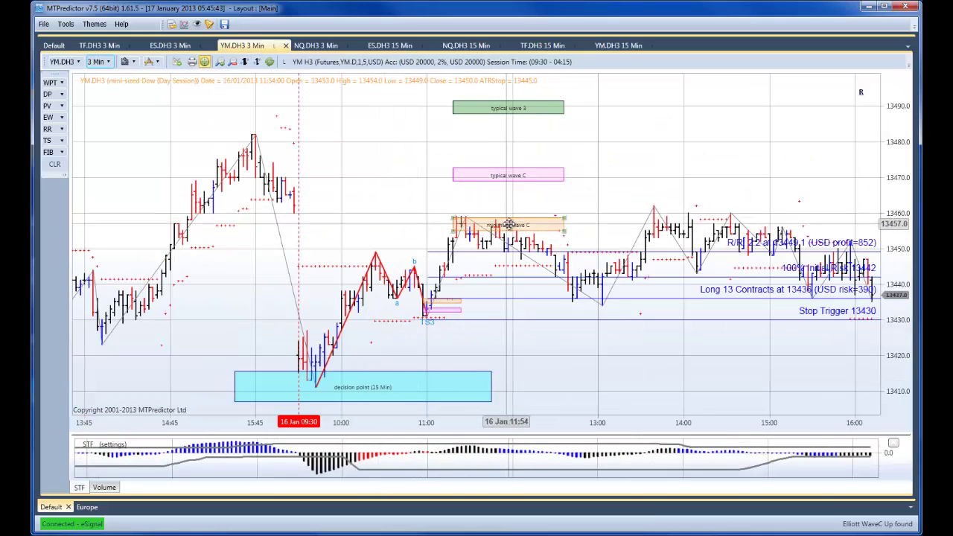
{"action": "left_click_drag", "start_coordinate": [379, 206], "coordinate": [289, 207]}
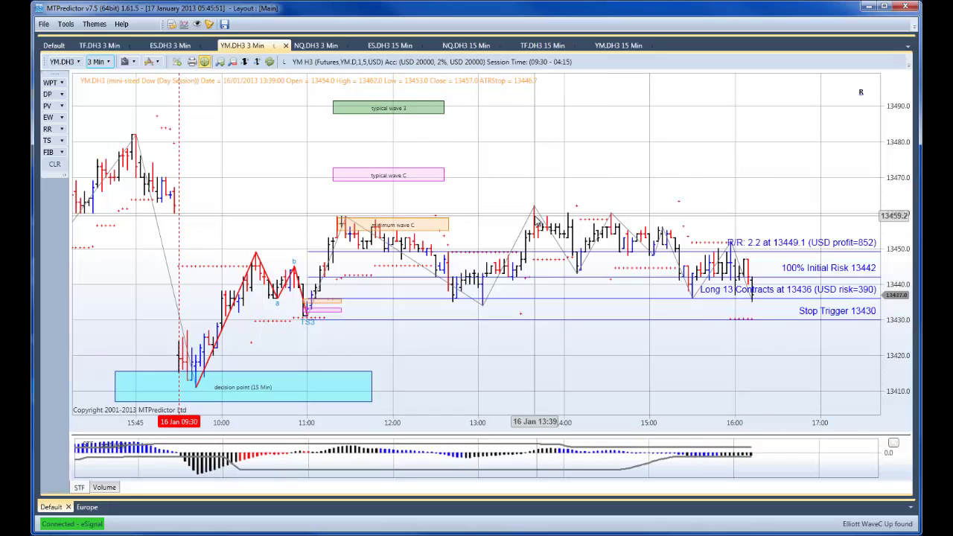
Place a 3 Min decision point directly above the 16 Jan 13:39 swing high and show the Volume indicator beneath the chart.
{"action": "right_click", "coordinate": [345, 235]}
{"action": "left_click", "coordinate": [378, 278]}
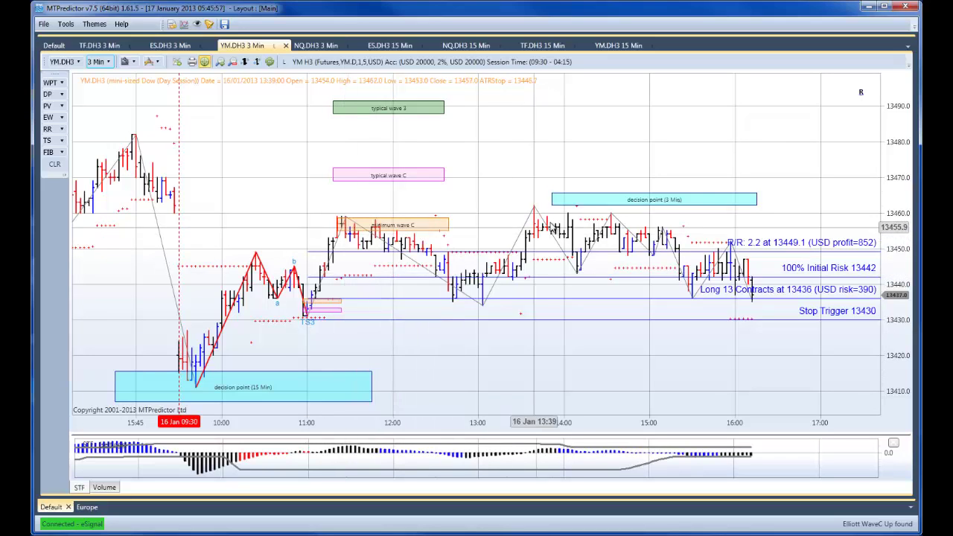
{"action": "left_click_drag", "start_coordinate": [553, 199], "coordinate": [483, 200]}
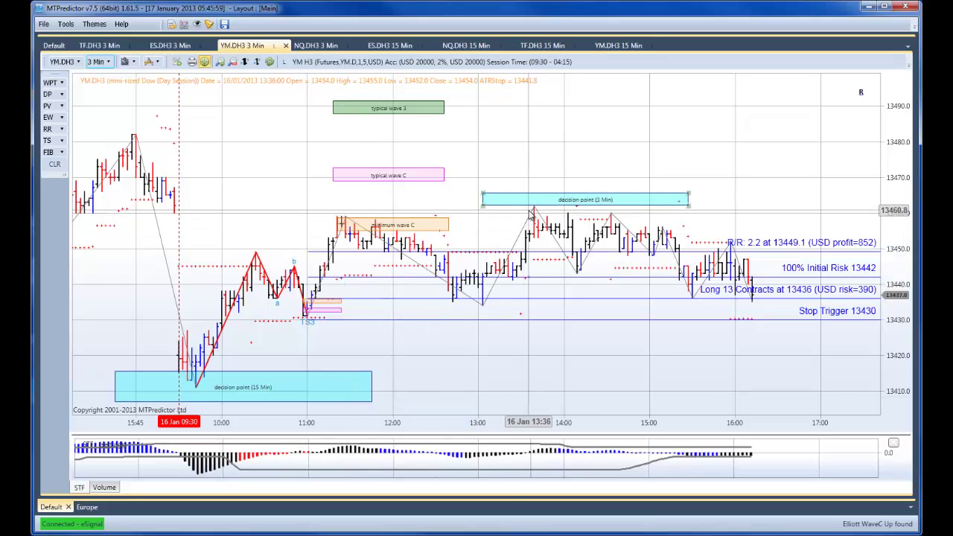
{"action": "left_click", "coordinate": [109, 490]}
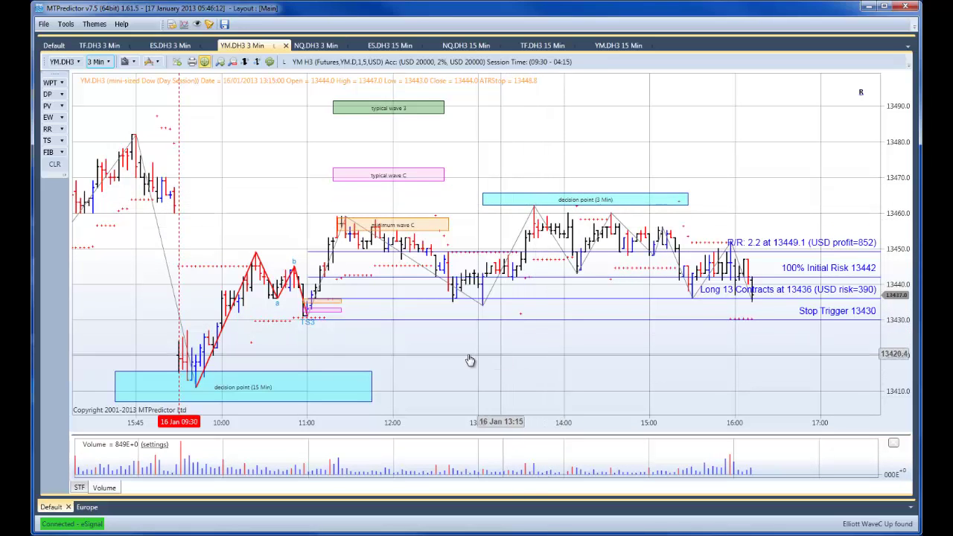
{"action": "left_click_drag", "start_coordinate": [472, 359], "coordinate": [449, 355]}
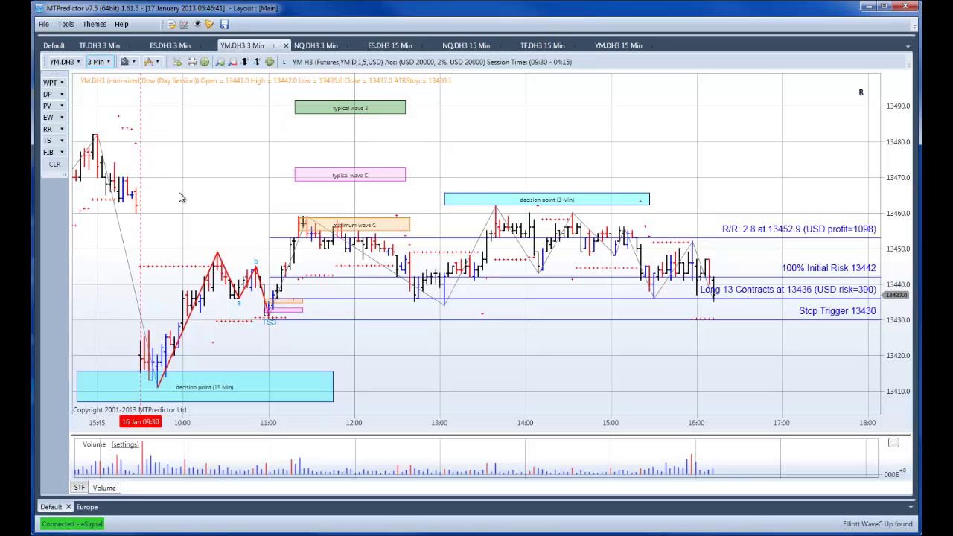
Draw a horizontal line at about 13462.1, level with the 13:39 swing high.
{"action": "left_click", "coordinate": [153, 62]}
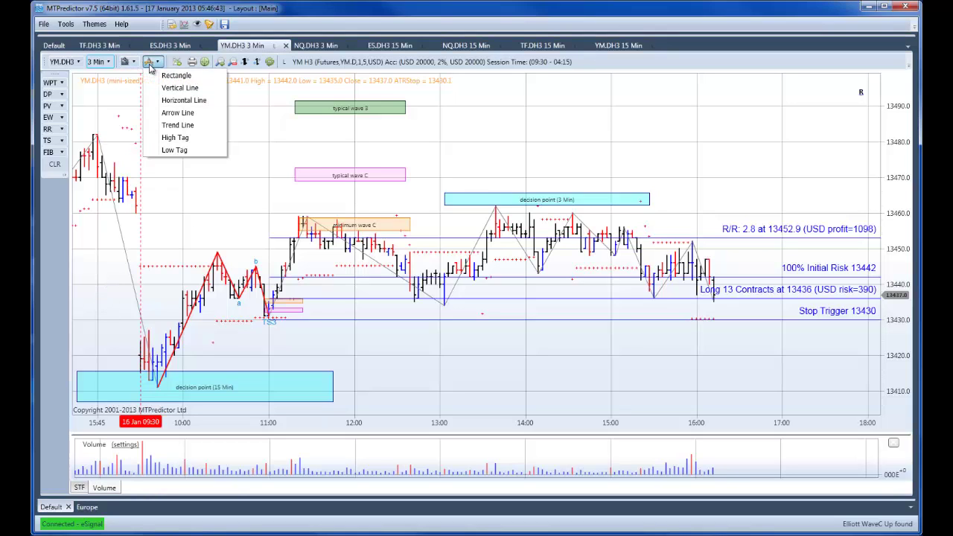
{"action": "left_click", "coordinate": [186, 100]}
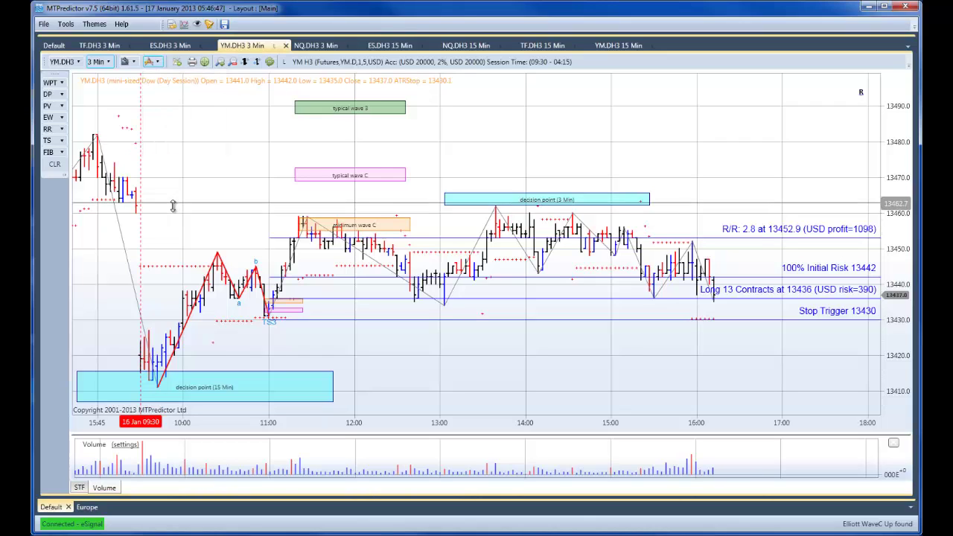
{"action": "left_click", "coordinate": [166, 211]}
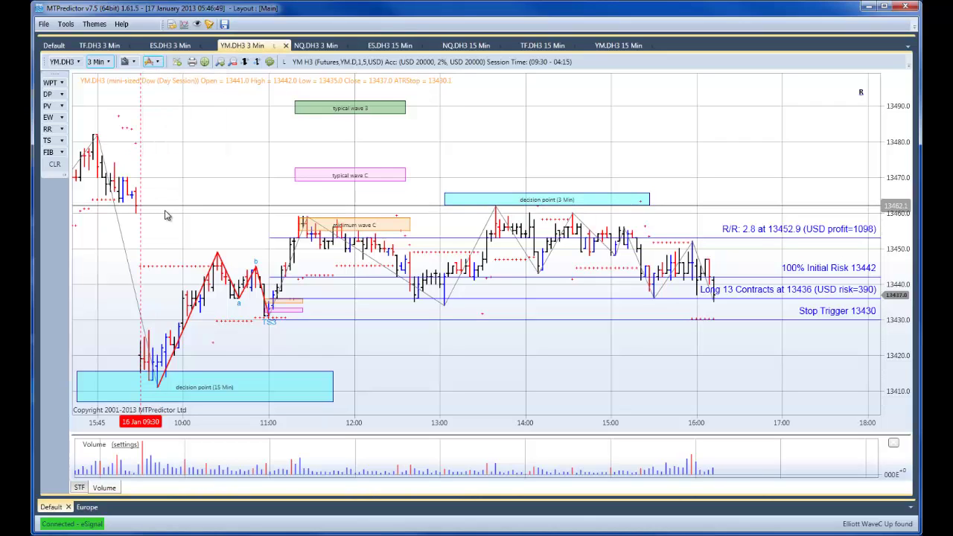
Change the horizontal line's stroke colour to Teal.
{"action": "right_click", "coordinate": [167, 208]}
{"action": "left_click", "coordinate": [200, 215]}
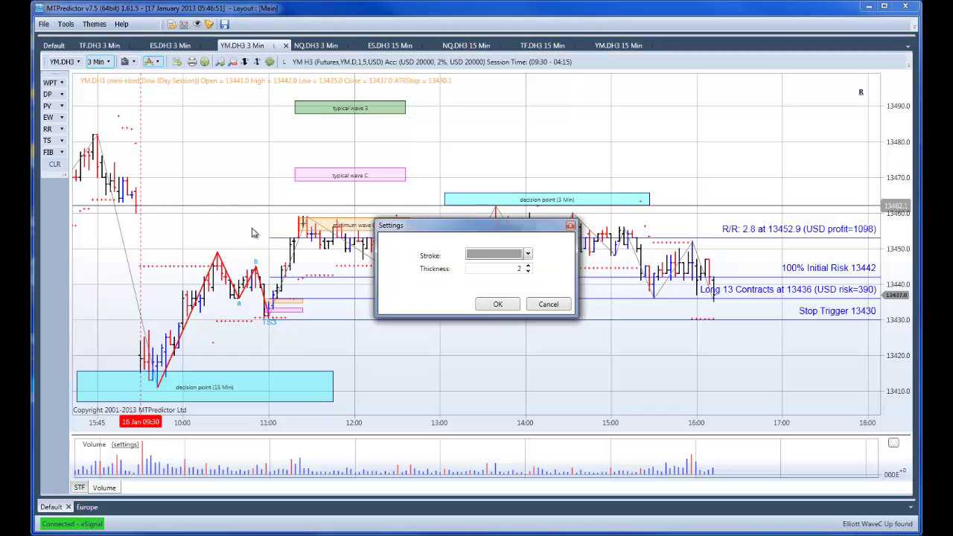
{"action": "left_click", "coordinate": [527, 254]}
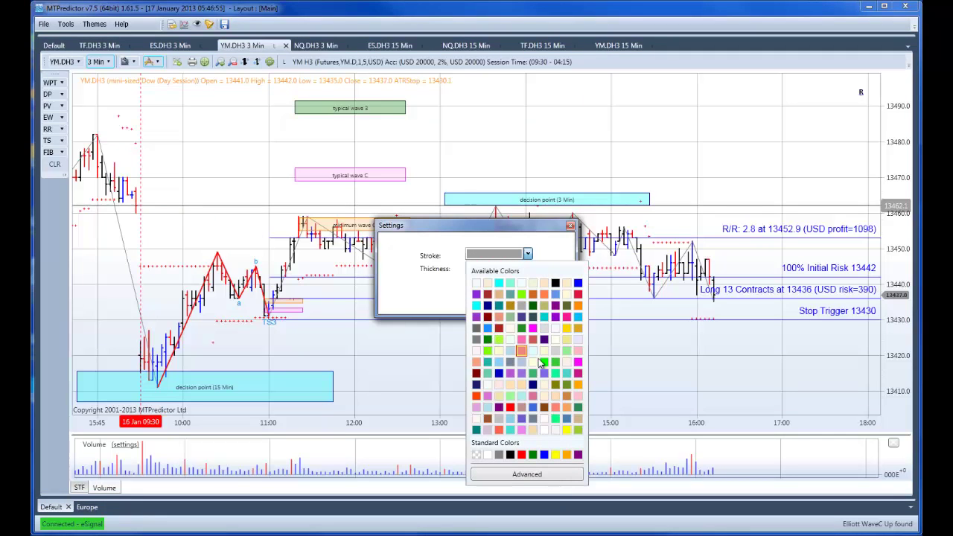
{"action": "left_click", "coordinate": [477, 430]}
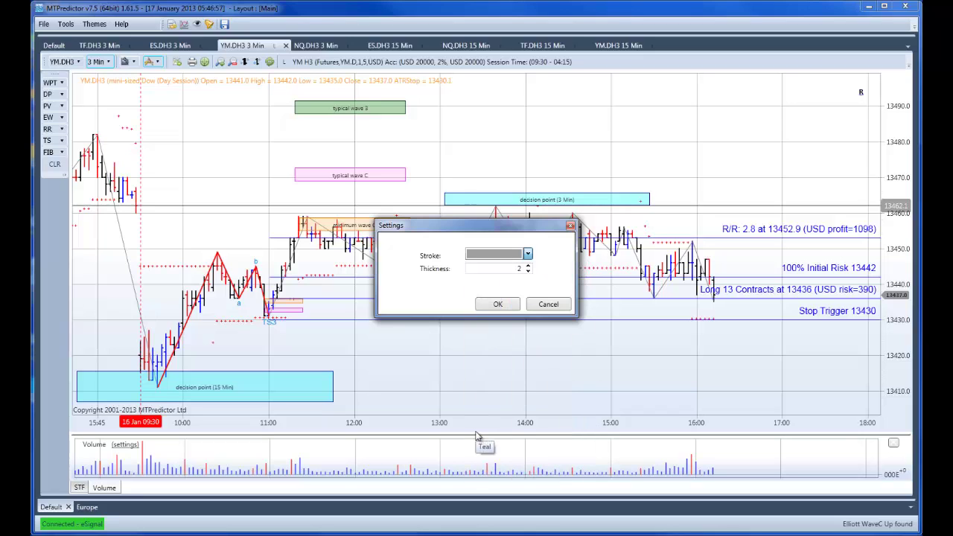
{"action": "left_click", "coordinate": [498, 304]}
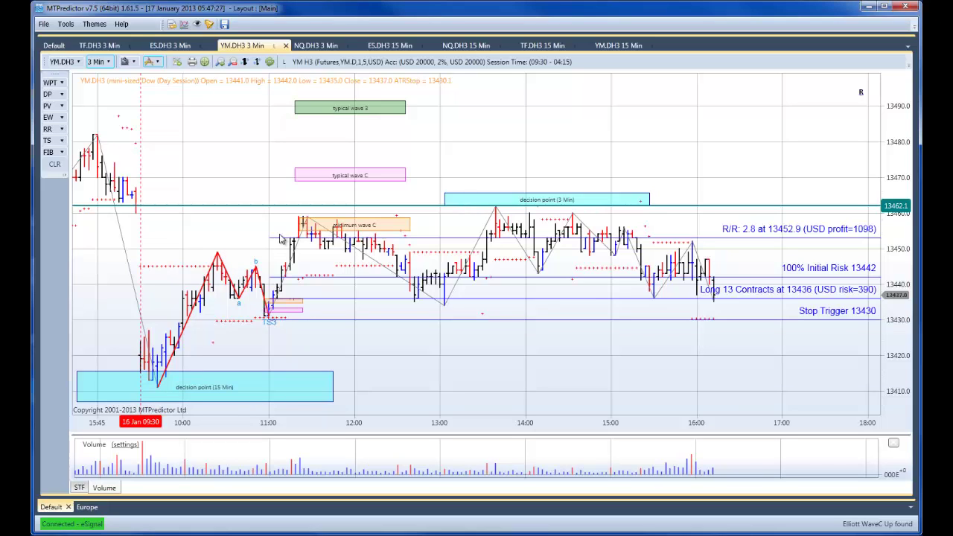
Raise the R/R target line to 13487.8 at typical wave 3 and compare it with the YM.DH3 15 Min chart.
{"action": "left_click_drag", "start_coordinate": [282, 238], "coordinate": [287, 113]}
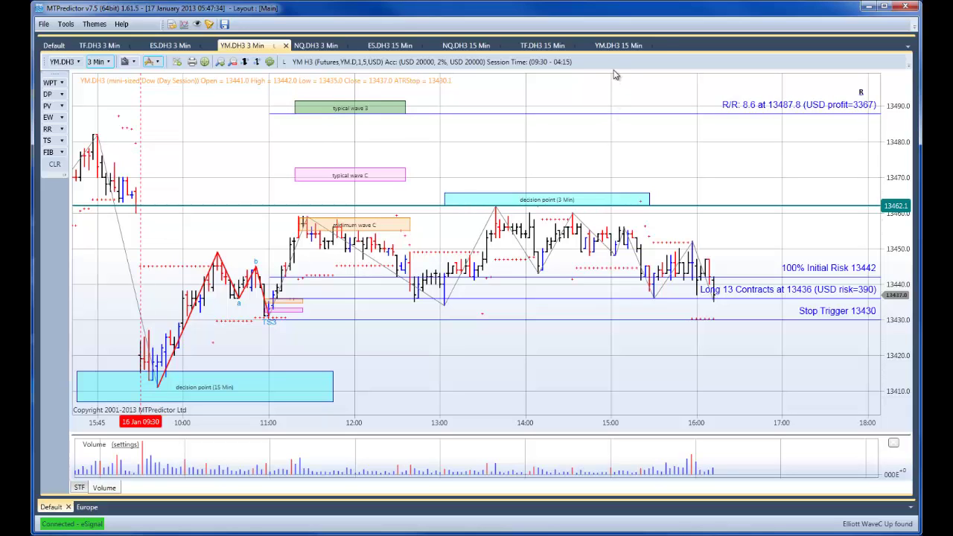
{"action": "left_click", "coordinate": [618, 46]}
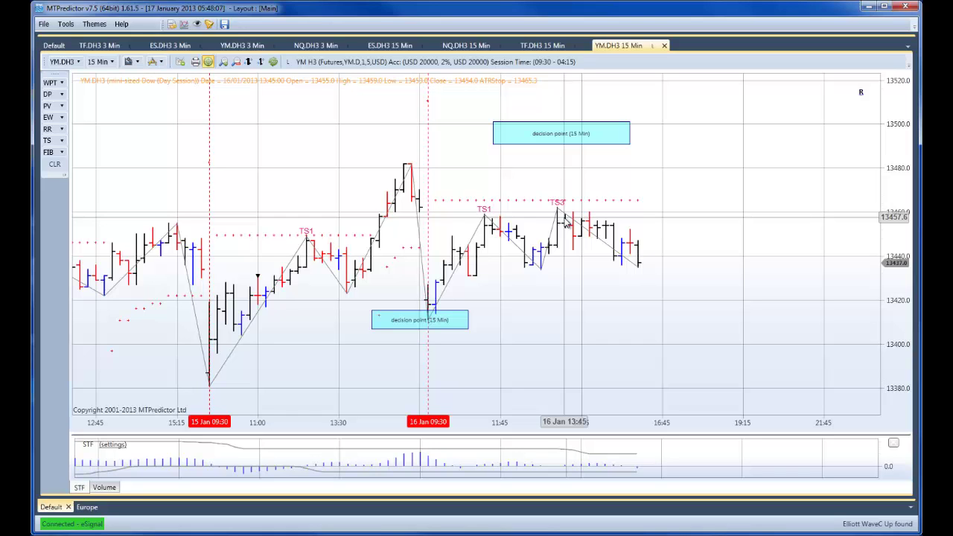
{"action": "left_click", "coordinate": [236, 46]}
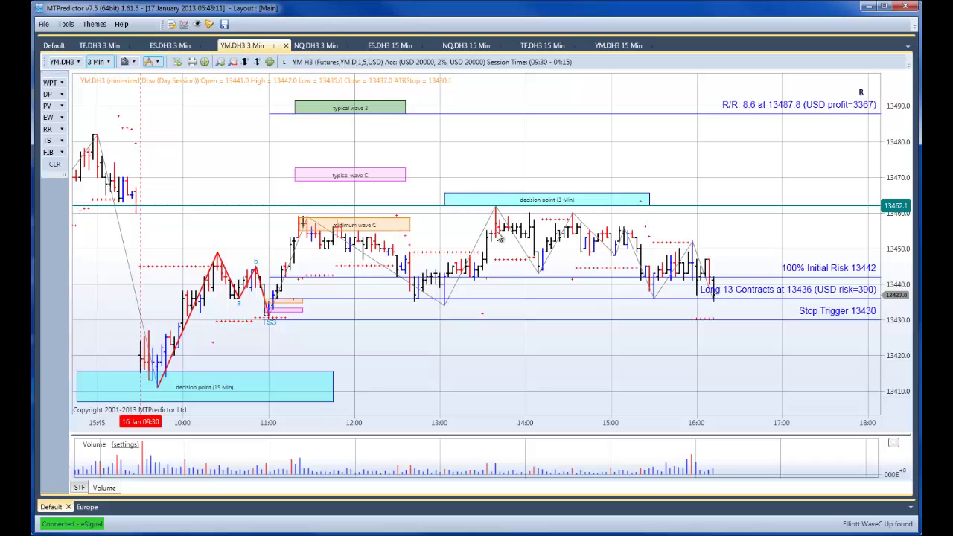
Lower the R/R target line to 13452.3 on the 3 Min chart, and recheck the YM.DH3 15 Min chart before returning.
{"action": "left_click_drag", "start_coordinate": [455, 113], "coordinate": [482, 243]}
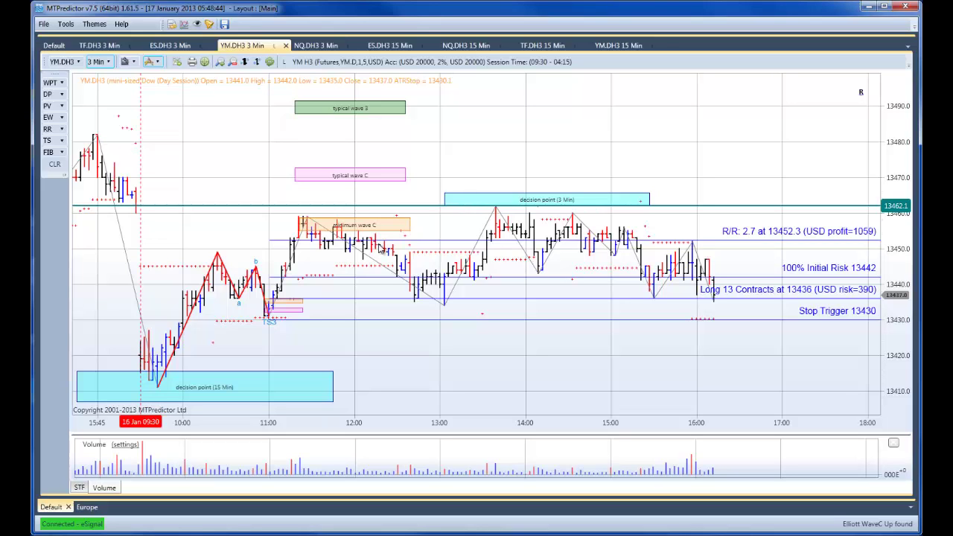
{"action": "left_click", "coordinate": [609, 46]}
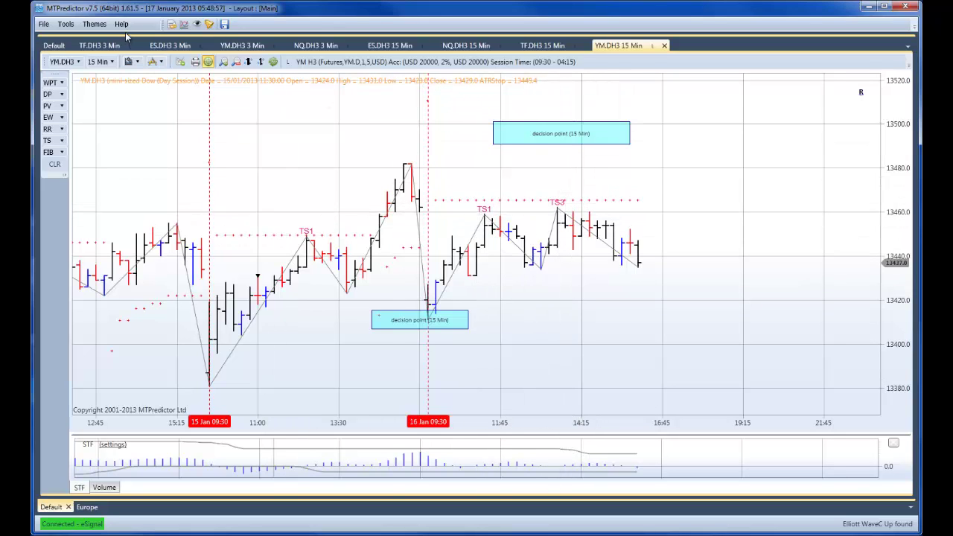
{"action": "left_click", "coordinate": [241, 47]}
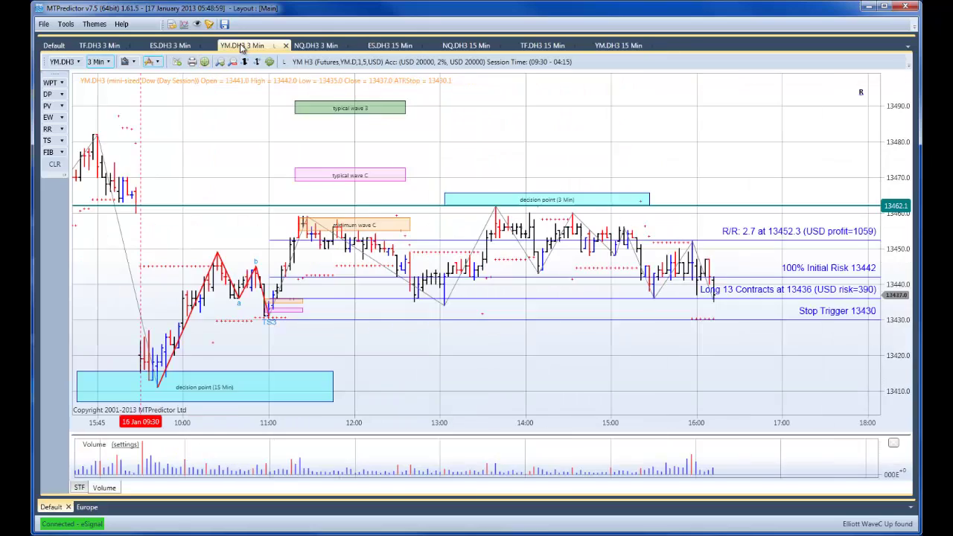